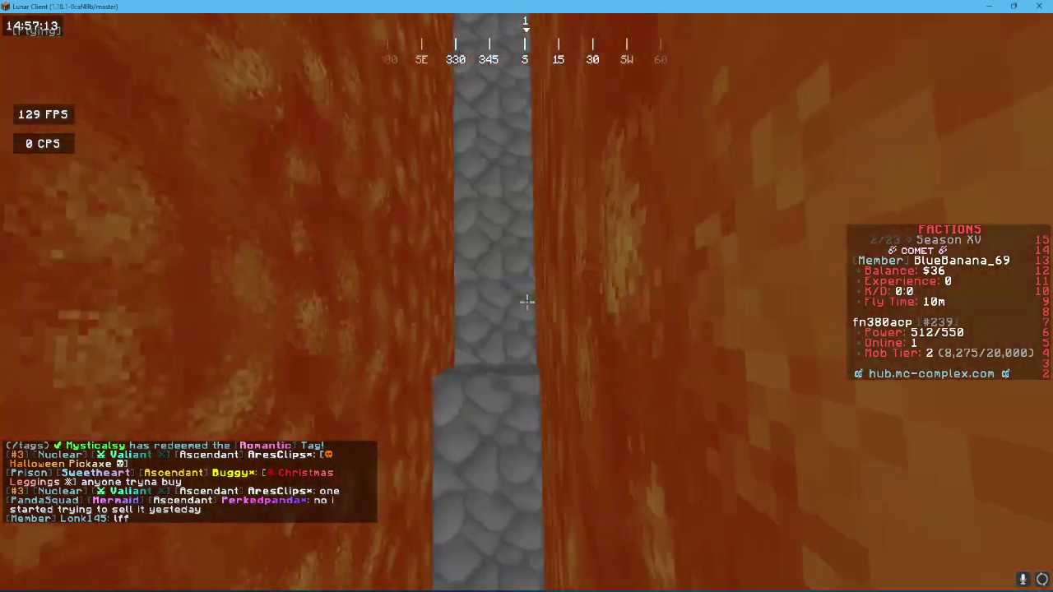
# Leave roam mode and sprint-fly back toward the lava wall.
pyautogui.press('l')
pyautogui.press('Escape')
pyautogui.press('F1')
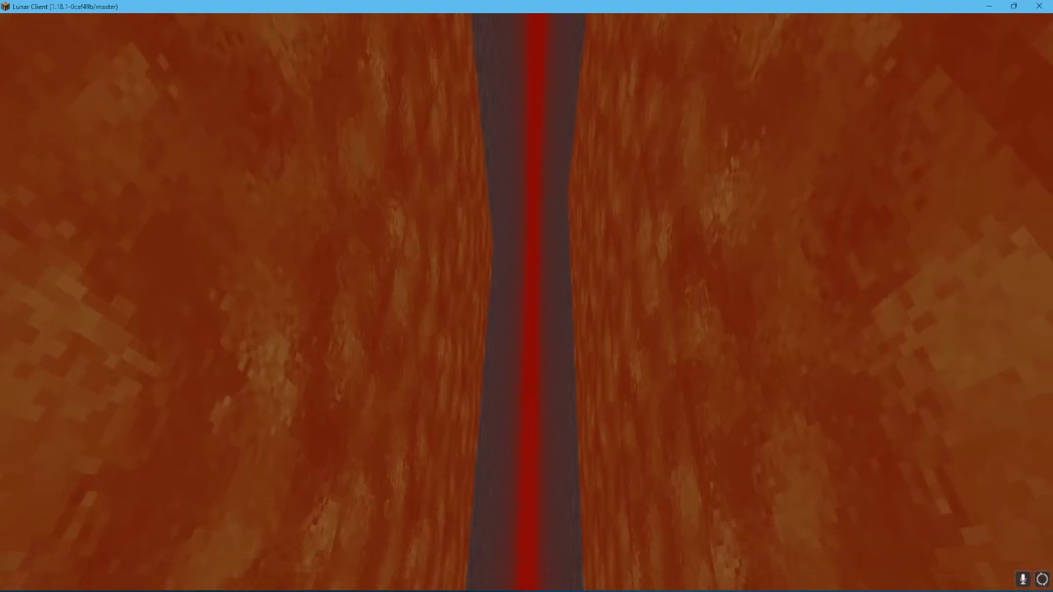
pyautogui.press('F1')
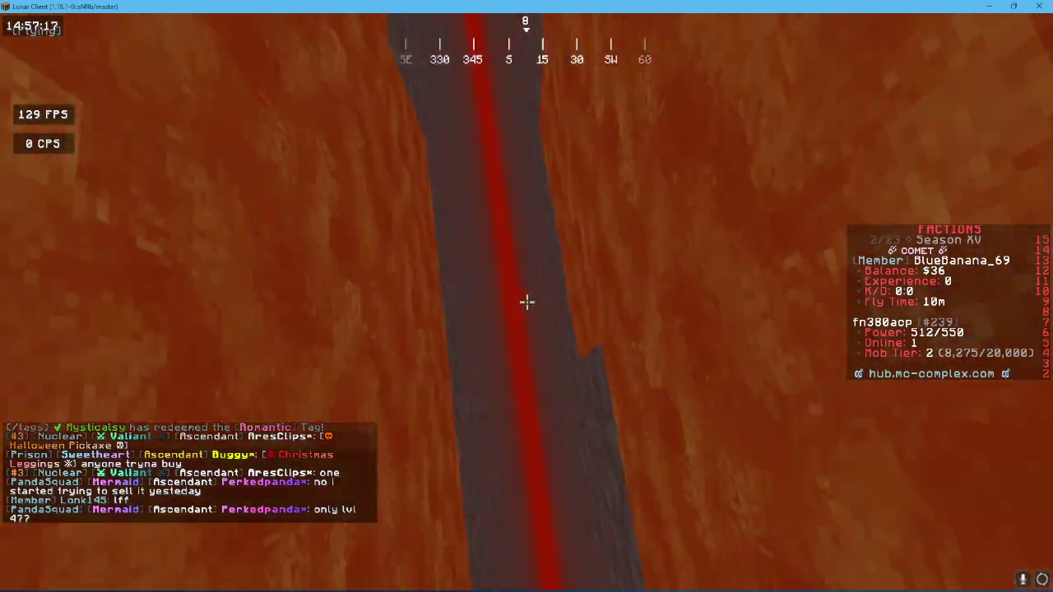
pyautogui.write('/roam')
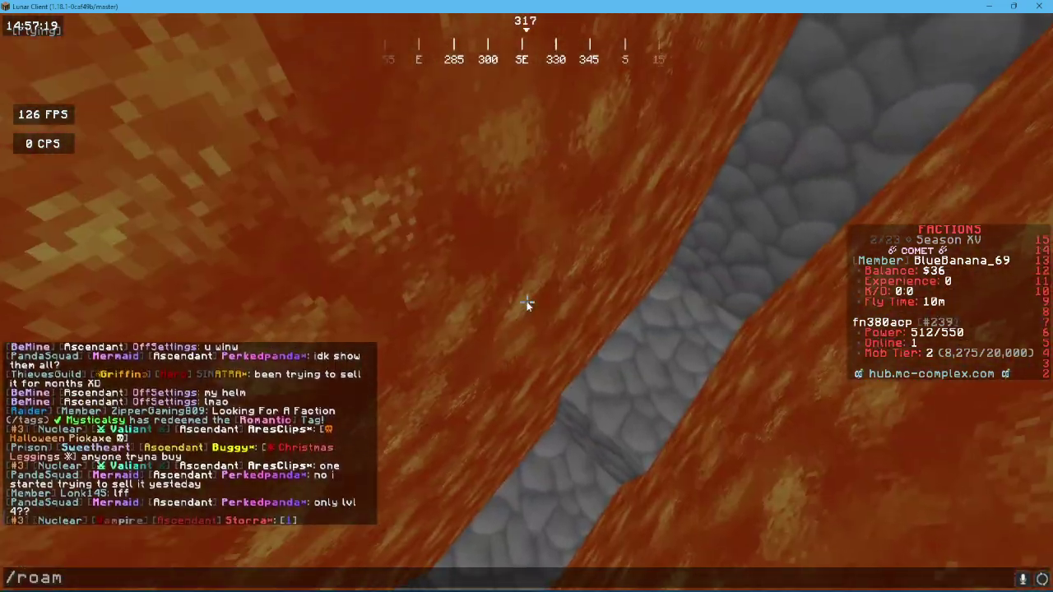
pyautogui.press('Return')
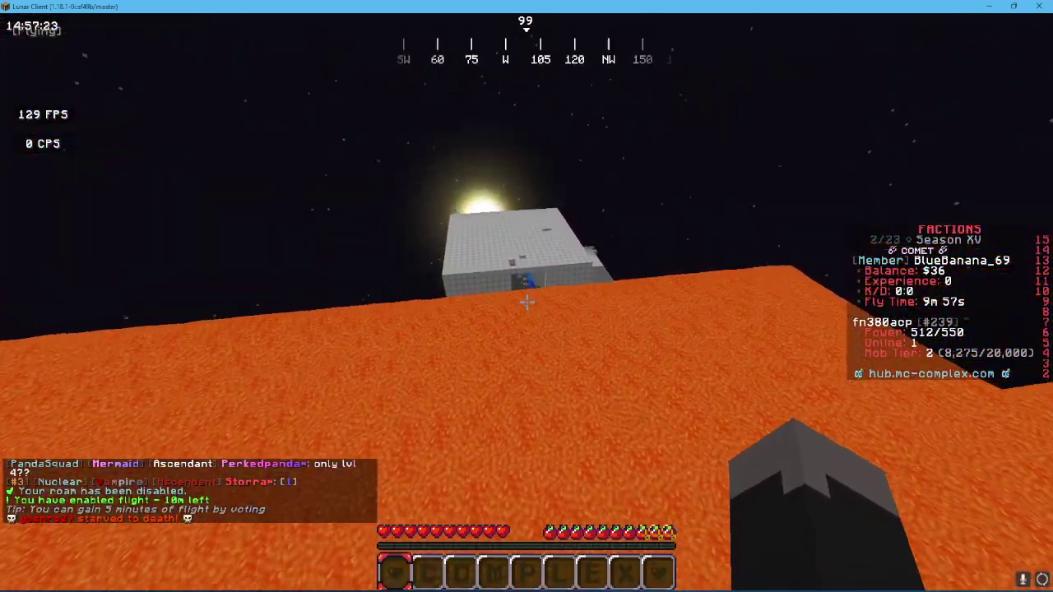
pyautogui.press('ctrl')
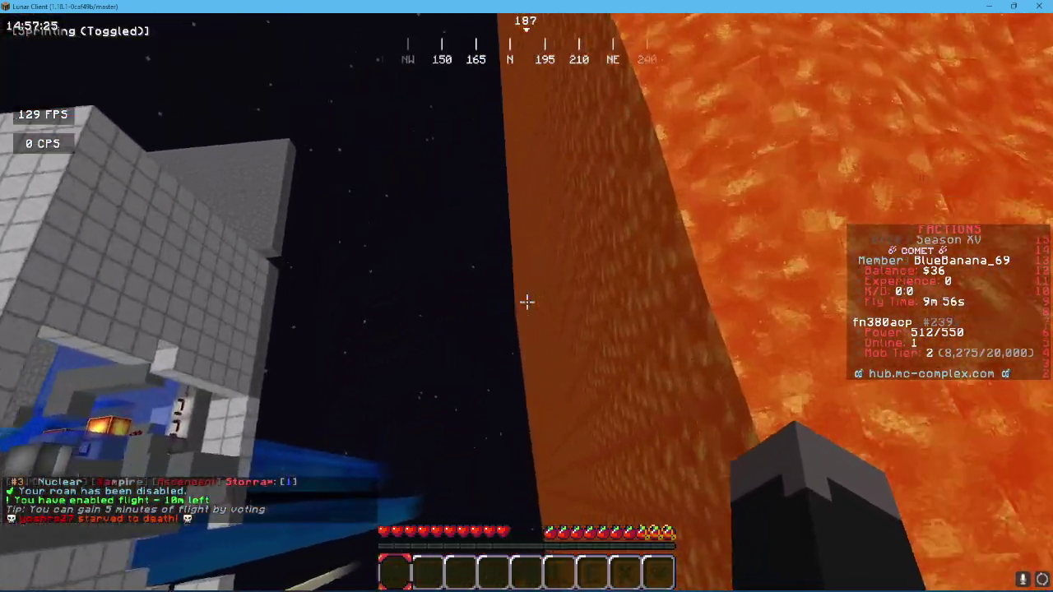
# Buy ten podzol from the shop's Building Blocks category, dropping the balance from $36 to $14.
pyautogui.press('/')
pyautogui.write('shop')
pyautogui.press('Return')
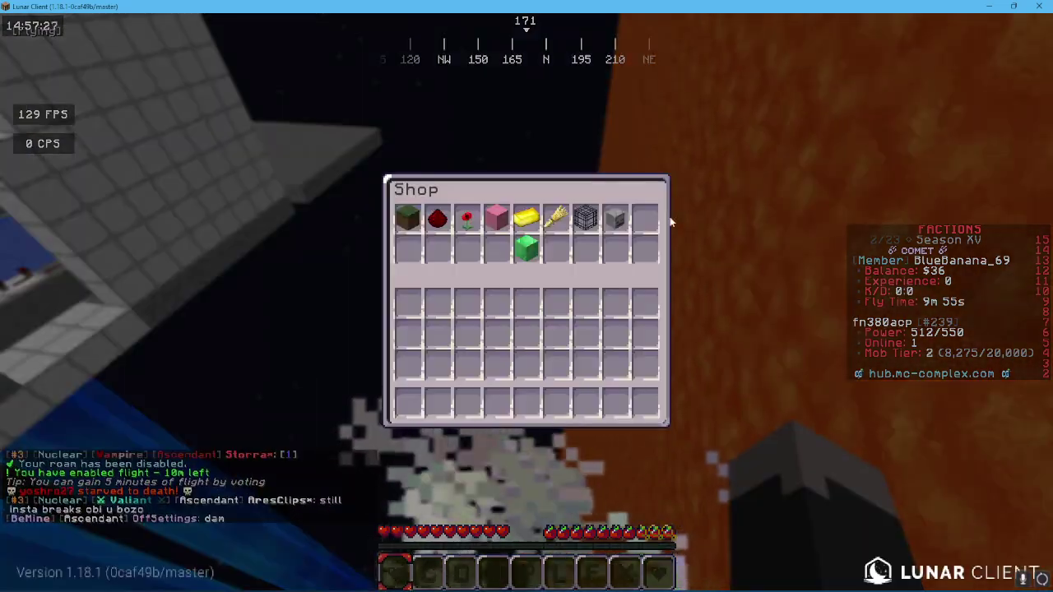
pyautogui.click(408, 218)
pyautogui.click(445, 169)
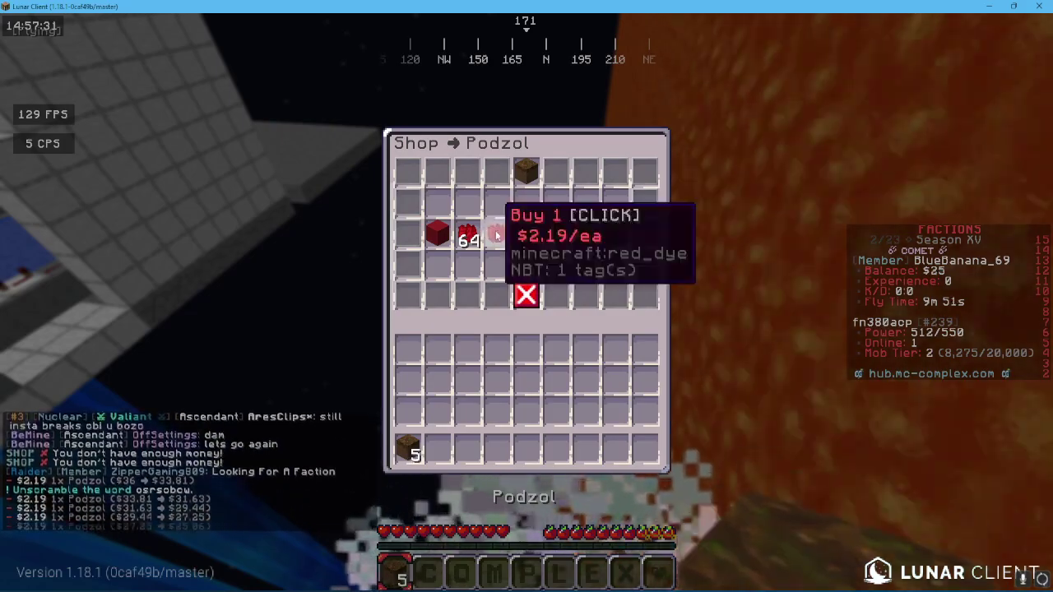
pyautogui.click(497, 237)
pyautogui.click(497, 237)
pyautogui.click(497, 236)
pyautogui.click(497, 237)
pyautogui.click(497, 237)
pyautogui.press('Escape')
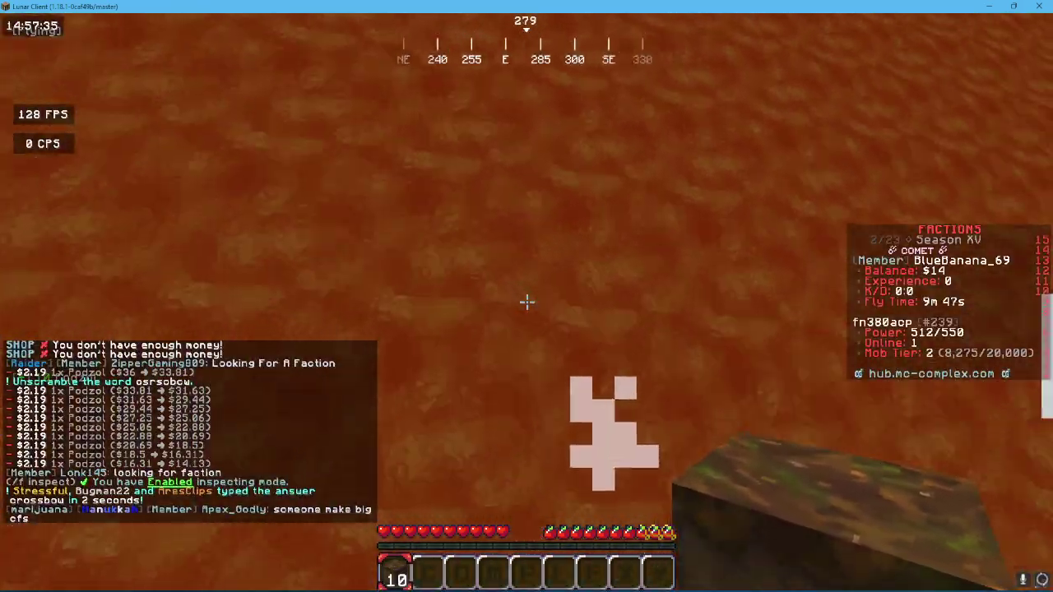
# Inspect two lava wall blocks, revealing lava placed by Zabrid and cobblestone broken by two players.
pyautogui.rightClick(526, 303)
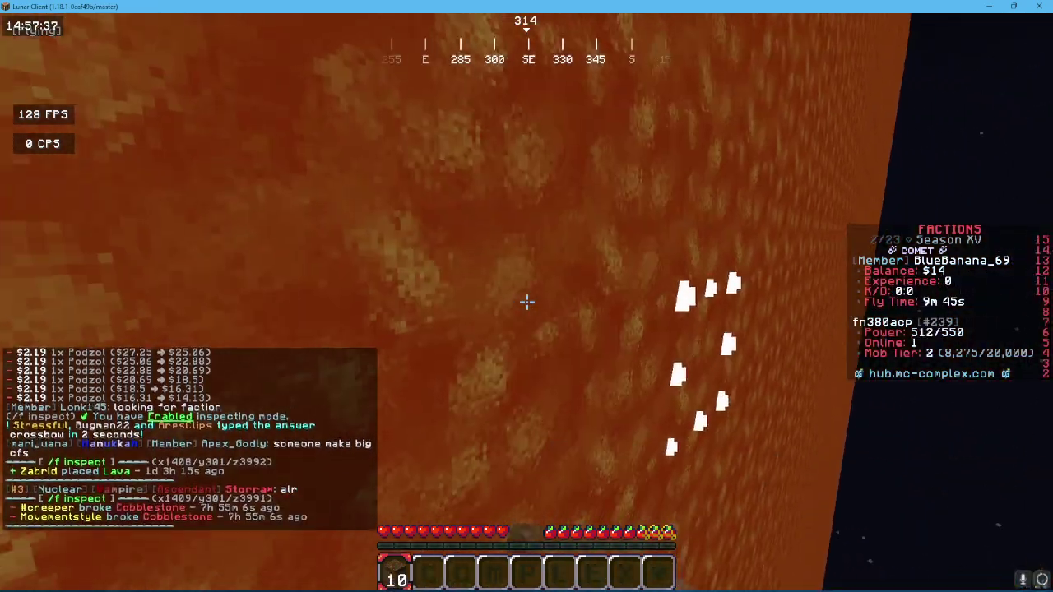
pyautogui.rightClick(527, 302)
pyautogui.press('/')
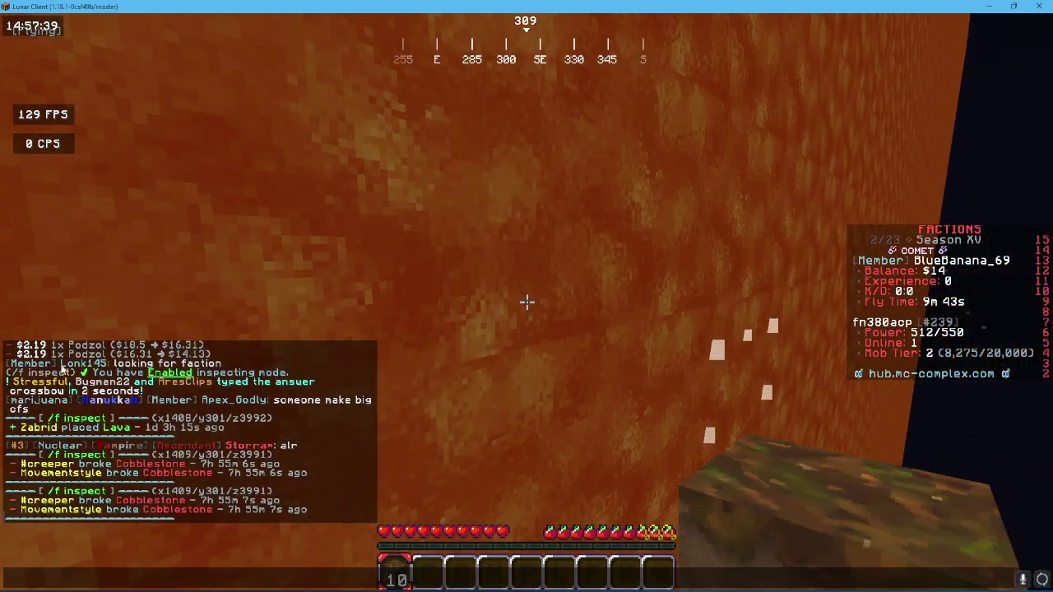
pyautogui.press('Escape')
pyautogui.write('roi')
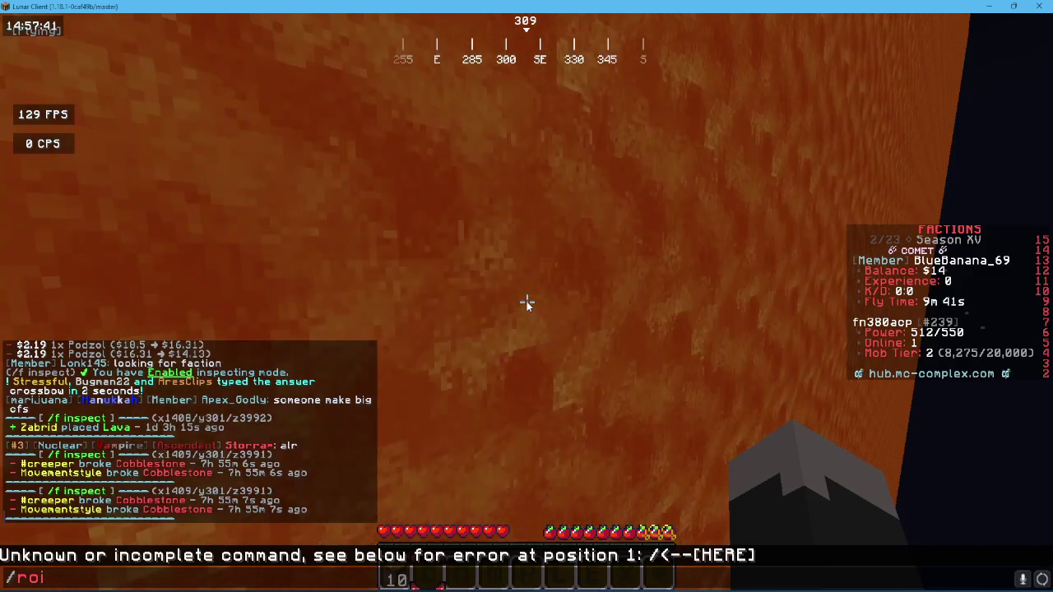
pyautogui.write('amam')
# Roam over to the cobblestone gap, stop roaming, open the inventory, and switch to OBS Studio.
pyautogui.press('Return')
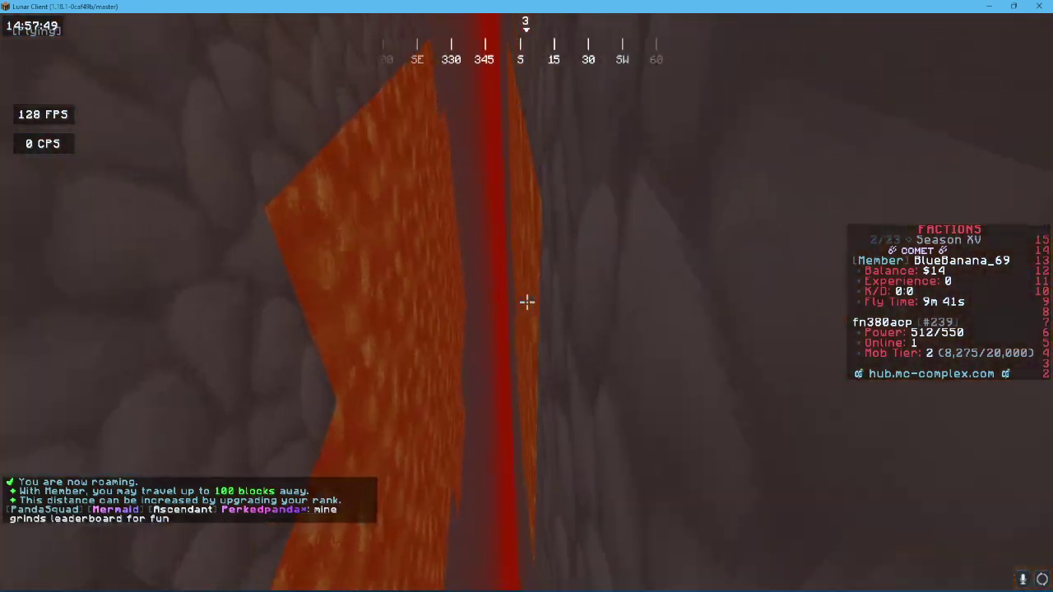
pyautogui.write('/roam')
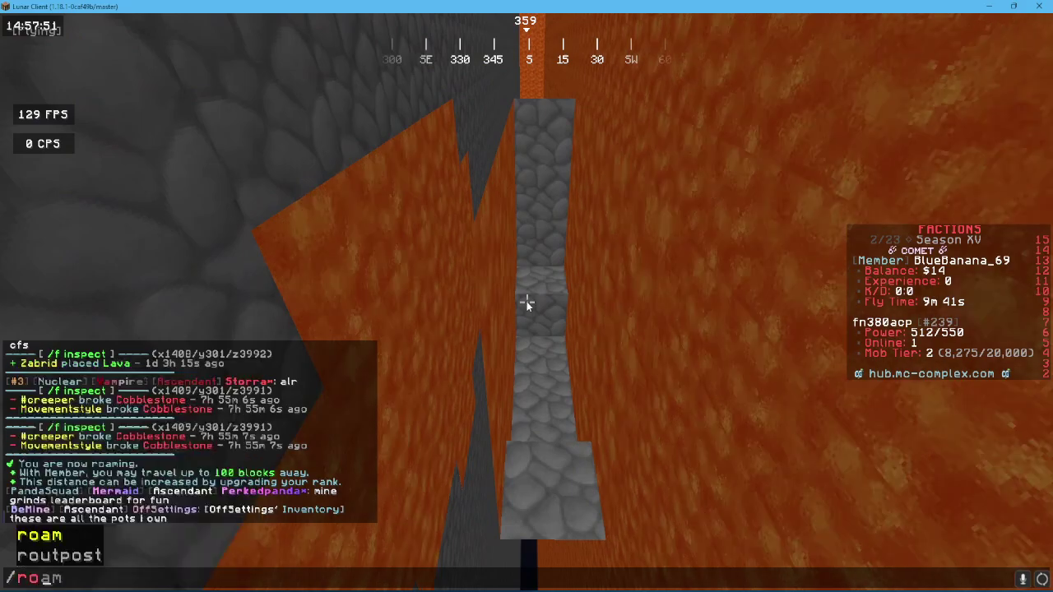
pyautogui.press('Return')
pyautogui.press('e')
pyautogui.hotkey('alt', 'Tab')
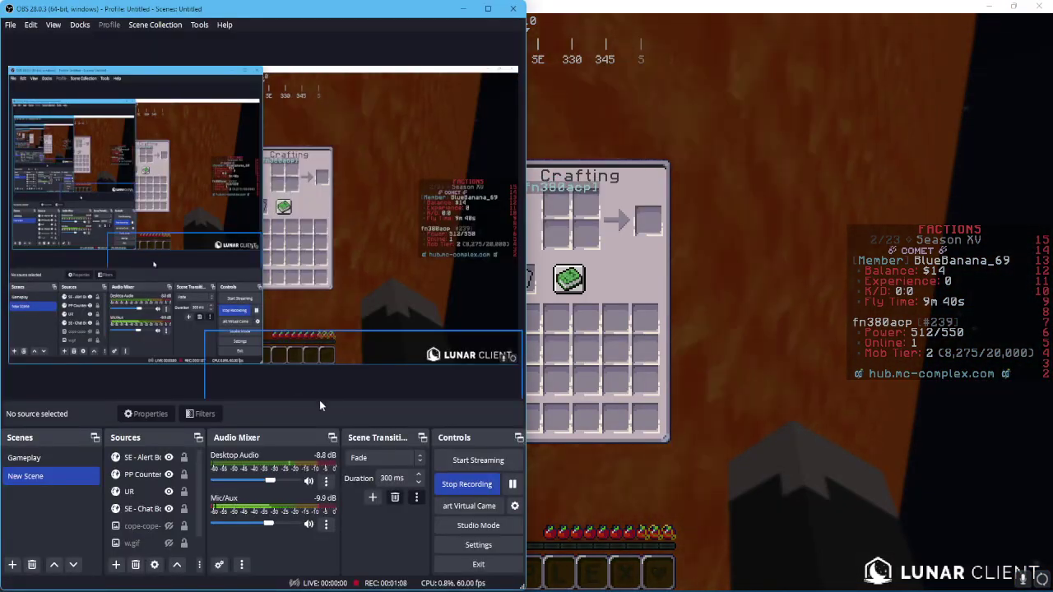